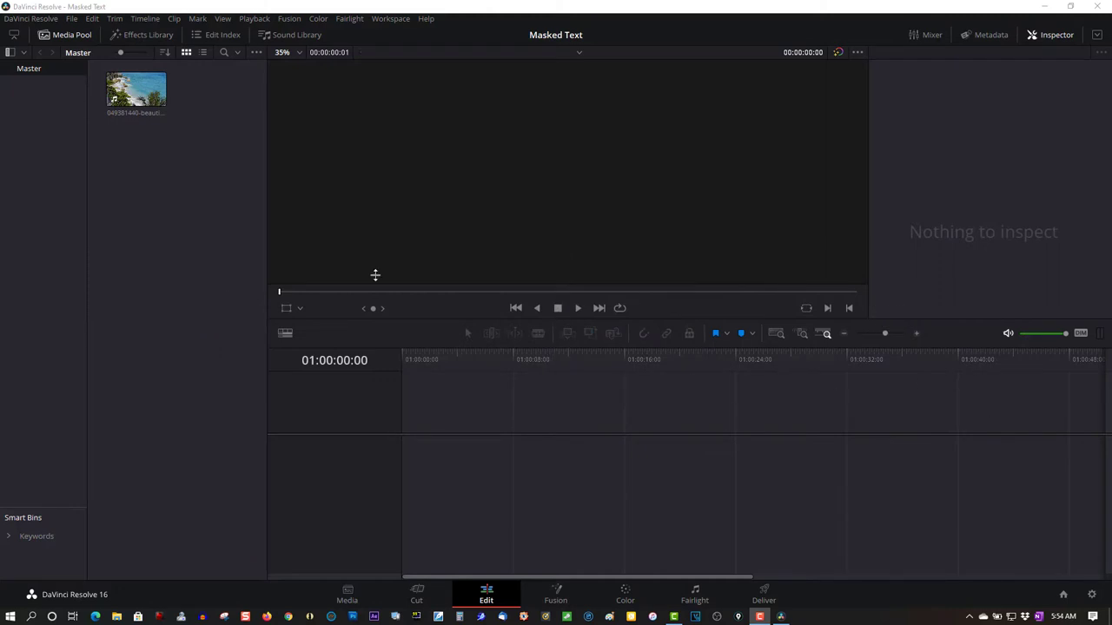
# Put the beach clip on a new timeline on tracks V2/A2 and mute its audio
pyautogui.moveTo(136, 89); pyautogui.dragTo(405, 461)
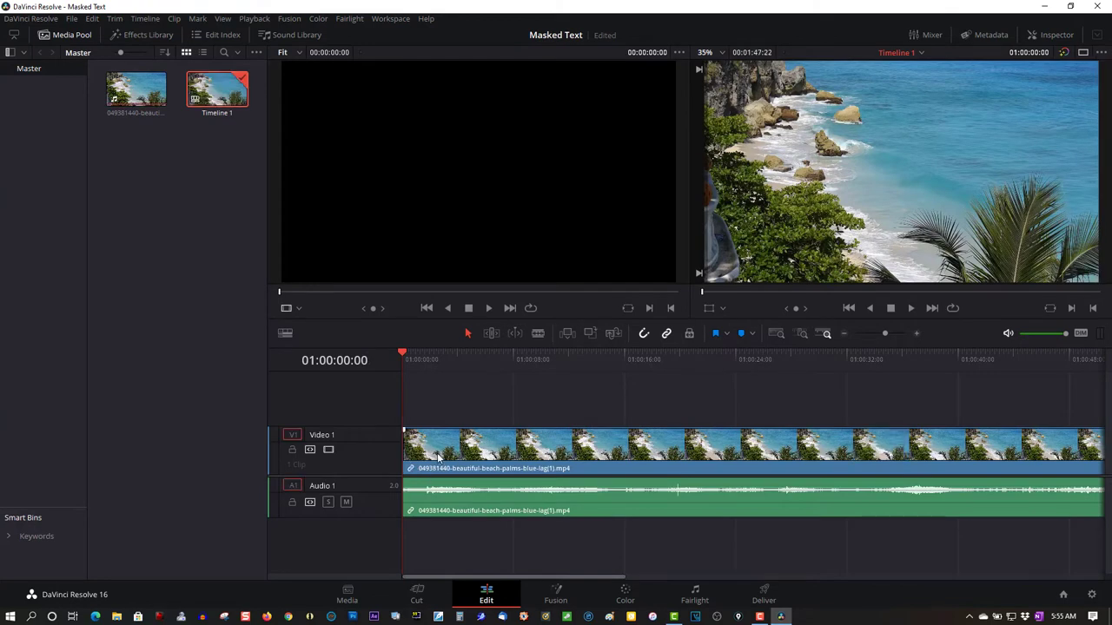
pyautogui.moveTo(438, 458); pyautogui.dragTo(435, 412)
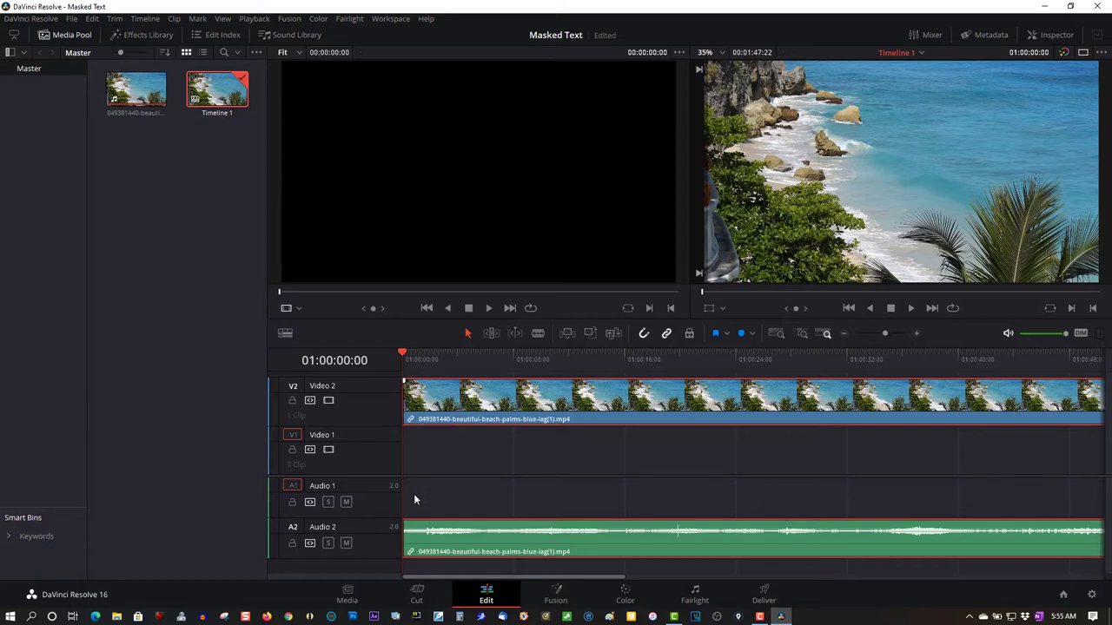
pyautogui.click(345, 544)
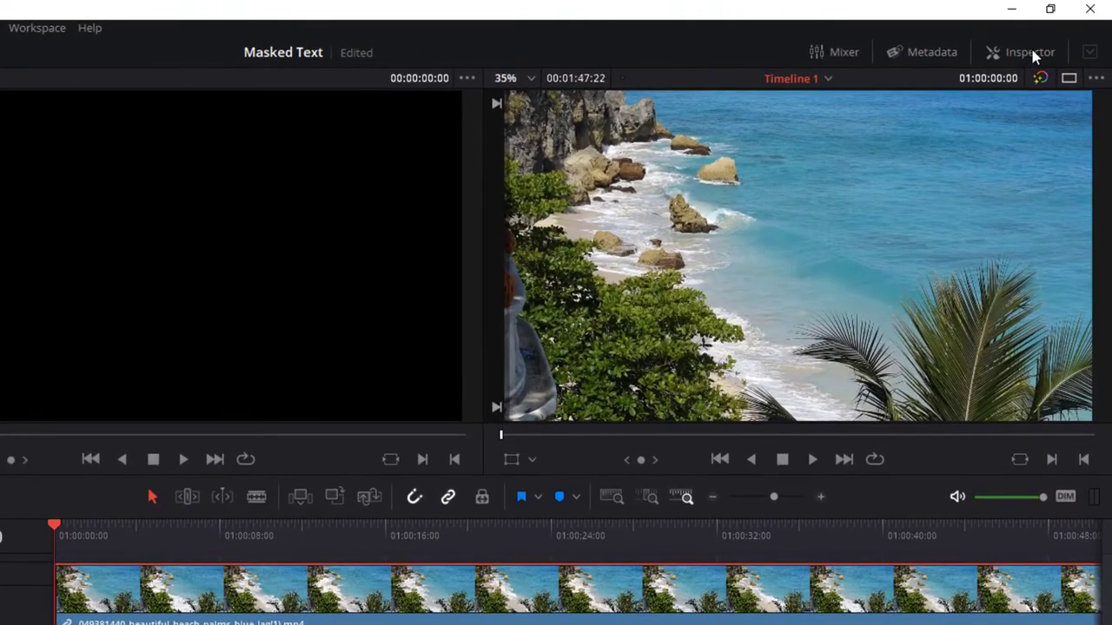
# Set the beach clip's Composite Mode to Multiply in the Inspector
pyautogui.click(1030, 52)
pyautogui.click(978, 178)
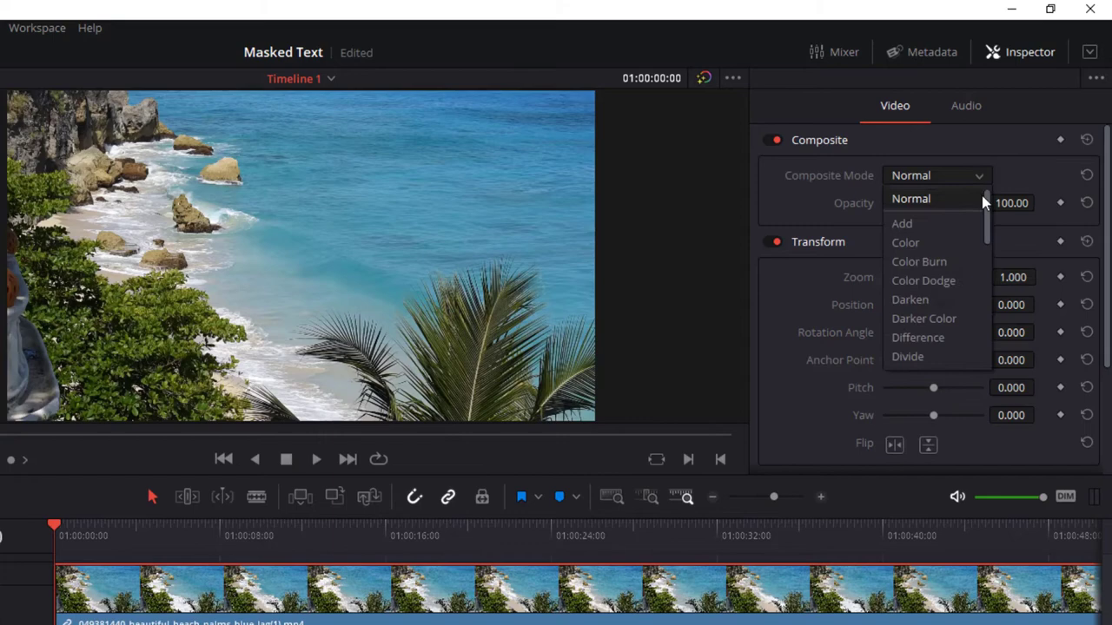
pyautogui.moveTo(990, 228); pyautogui.dragTo(986, 334)
pyautogui.scroll(-1, 982, 332)
pyautogui.scroll(1, 983, 327)
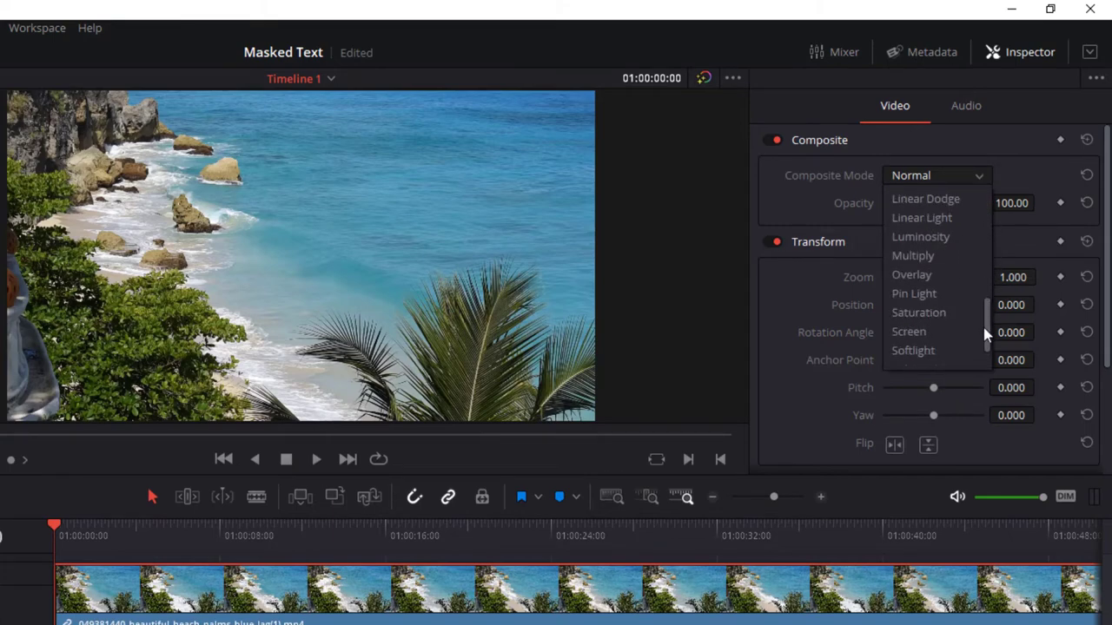
pyautogui.click(925, 259)
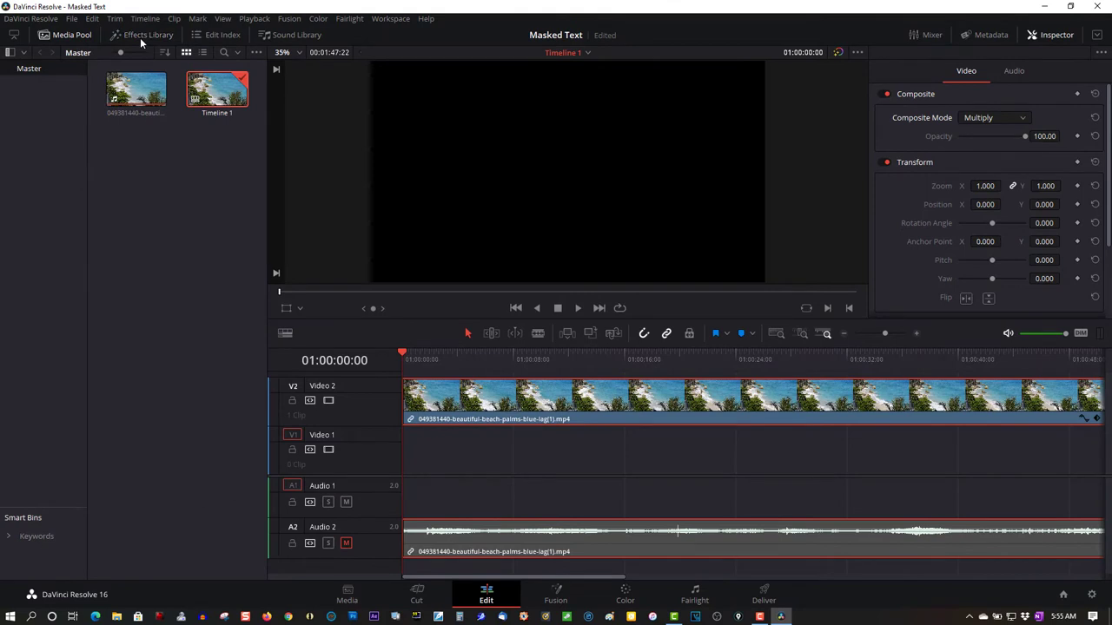
# Add a Titles > Text clip to Video 1 and stretch it about 12 seconds longer
pyautogui.click(140, 37)
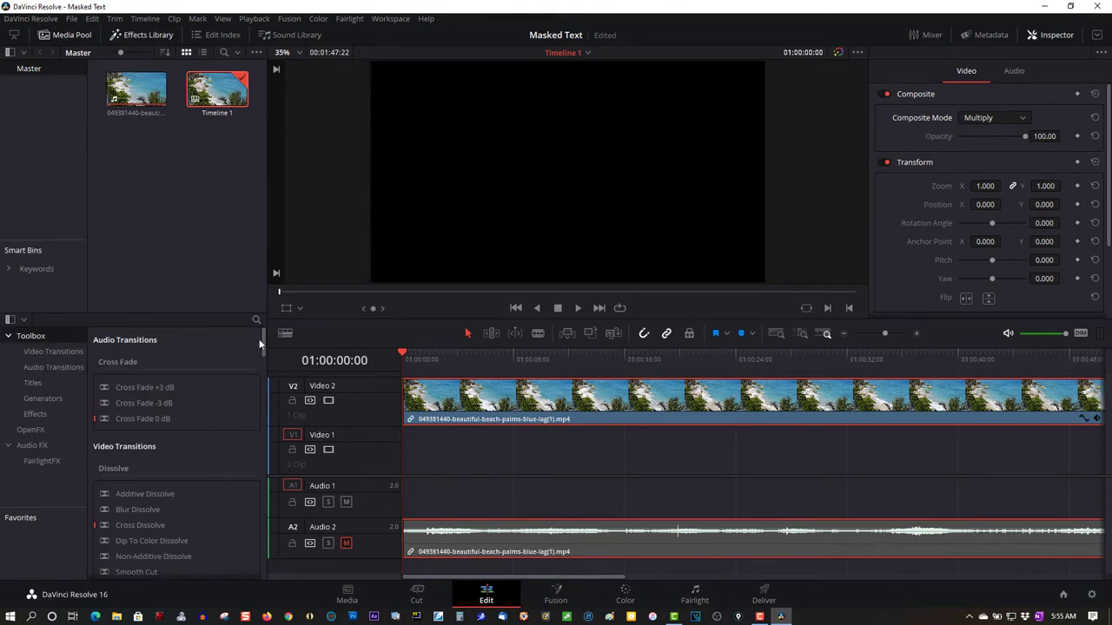
pyautogui.moveTo(262, 338); pyautogui.dragTo(255, 439)
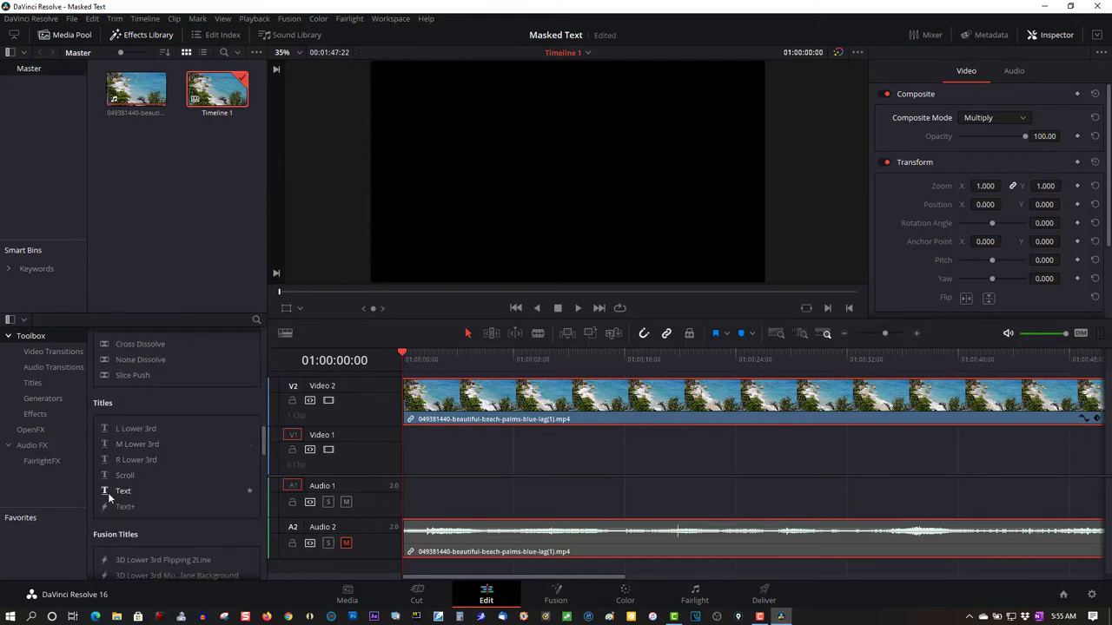
pyautogui.moveTo(108, 493); pyautogui.dragTo(467, 445)
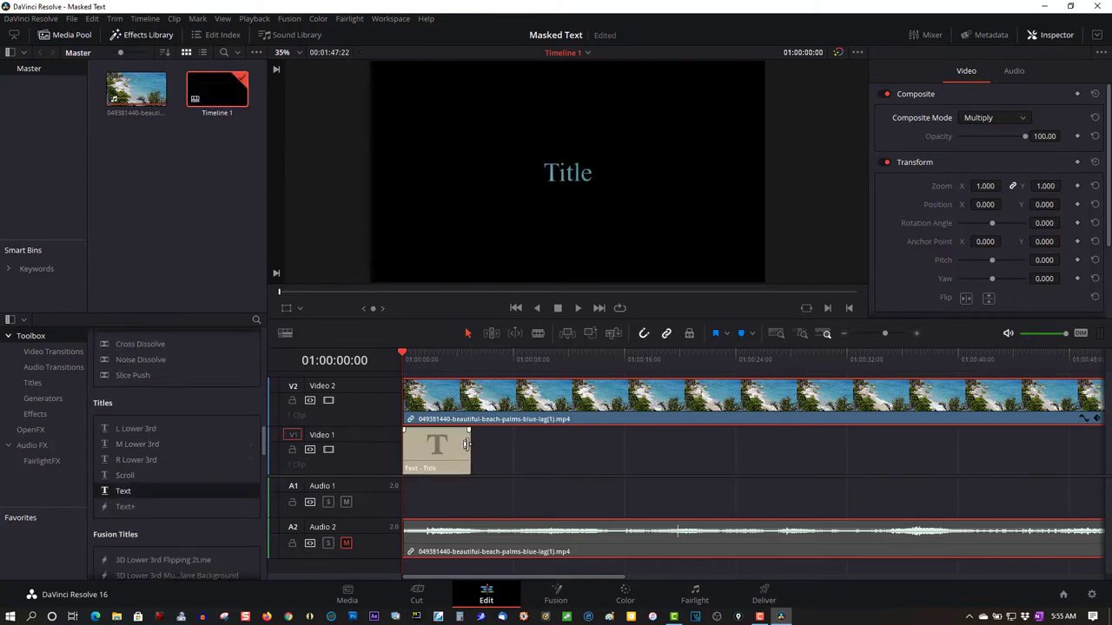
pyautogui.moveTo(470, 450); pyautogui.dragTo(788, 464)
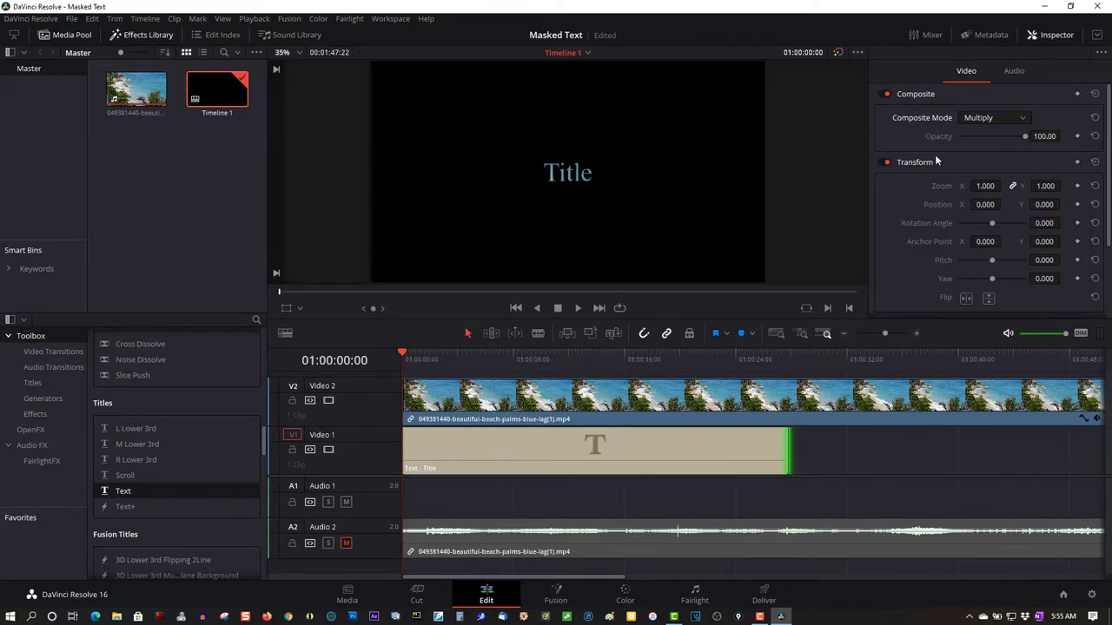
# Change the title text to VACATION, set in Impact font at size 422
pyautogui.click(633, 451)
pyautogui.tripleClick(899, 121)
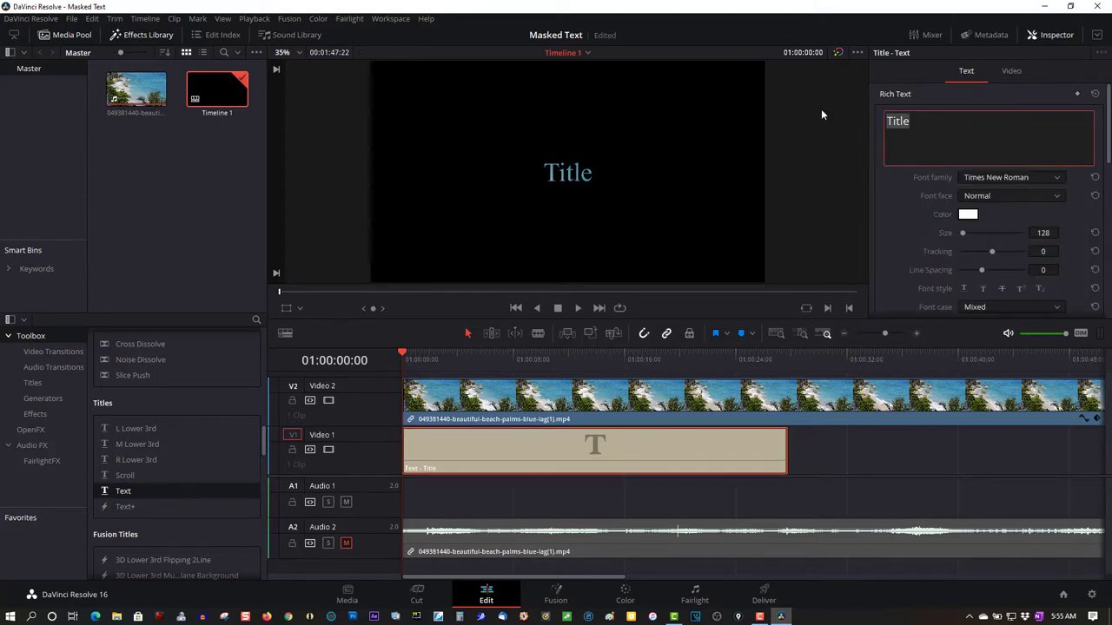
pyautogui.write('VACAT')
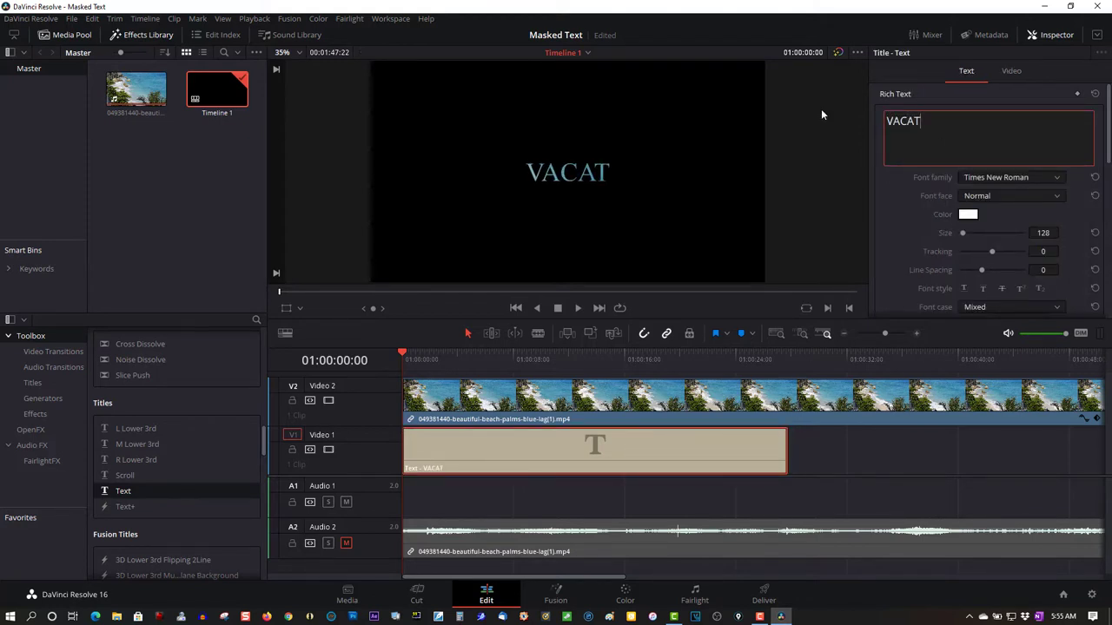
pyautogui.write('ION')
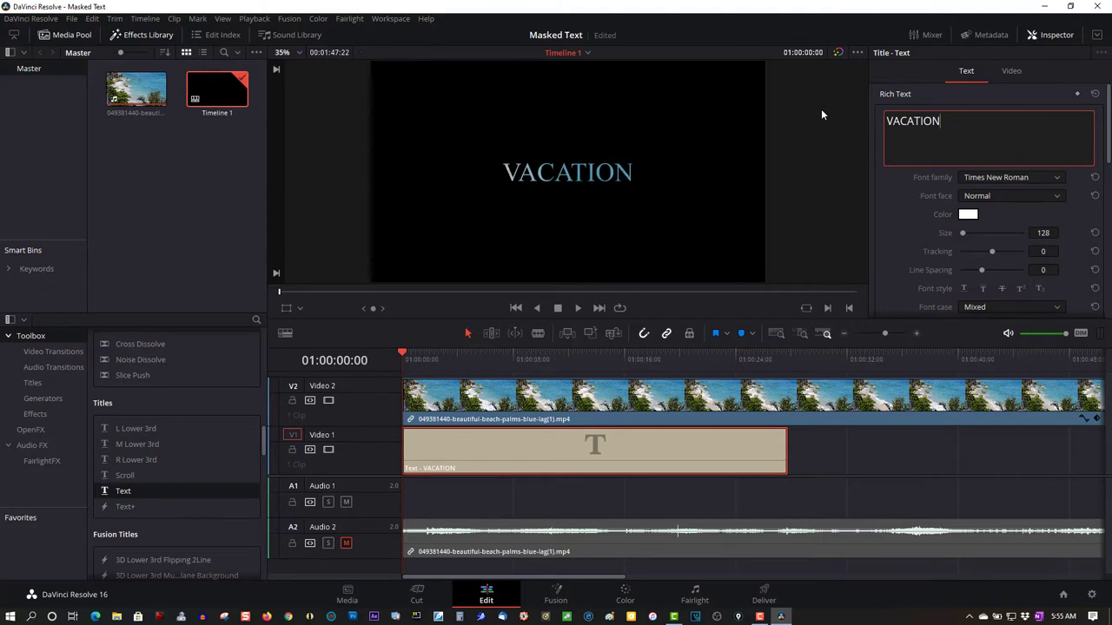
pyautogui.click(996, 178)
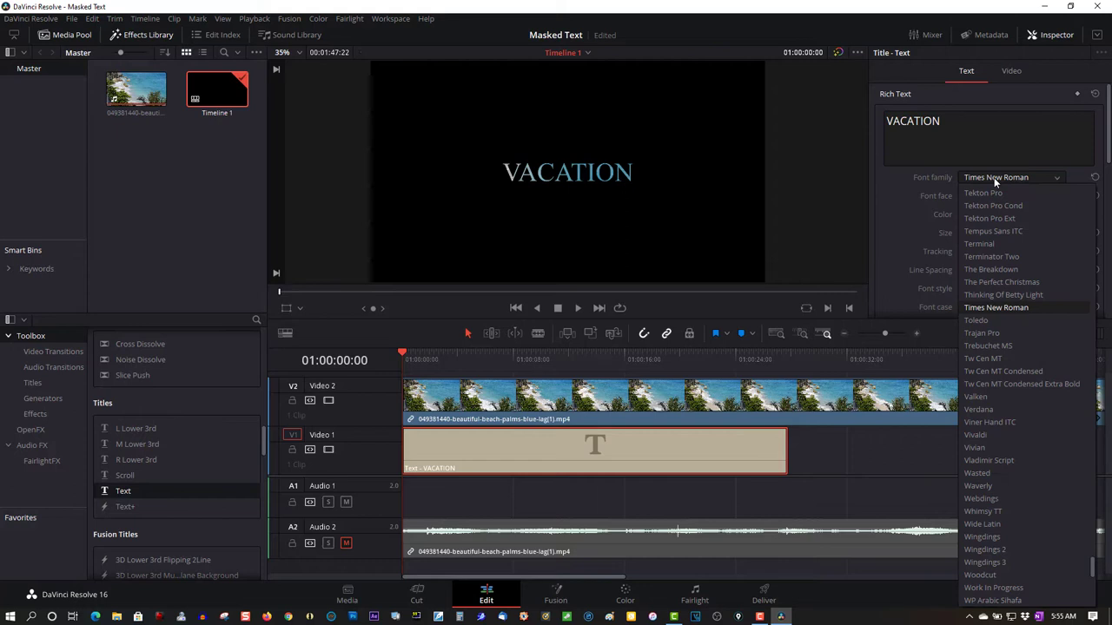
pyautogui.press('i')
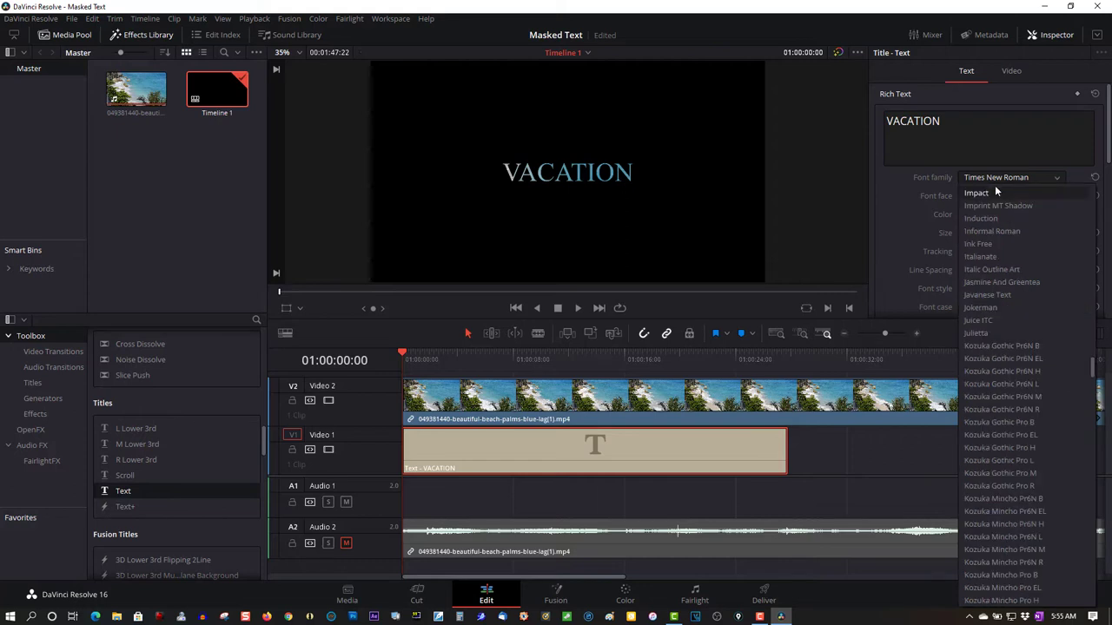
pyautogui.click(995, 193)
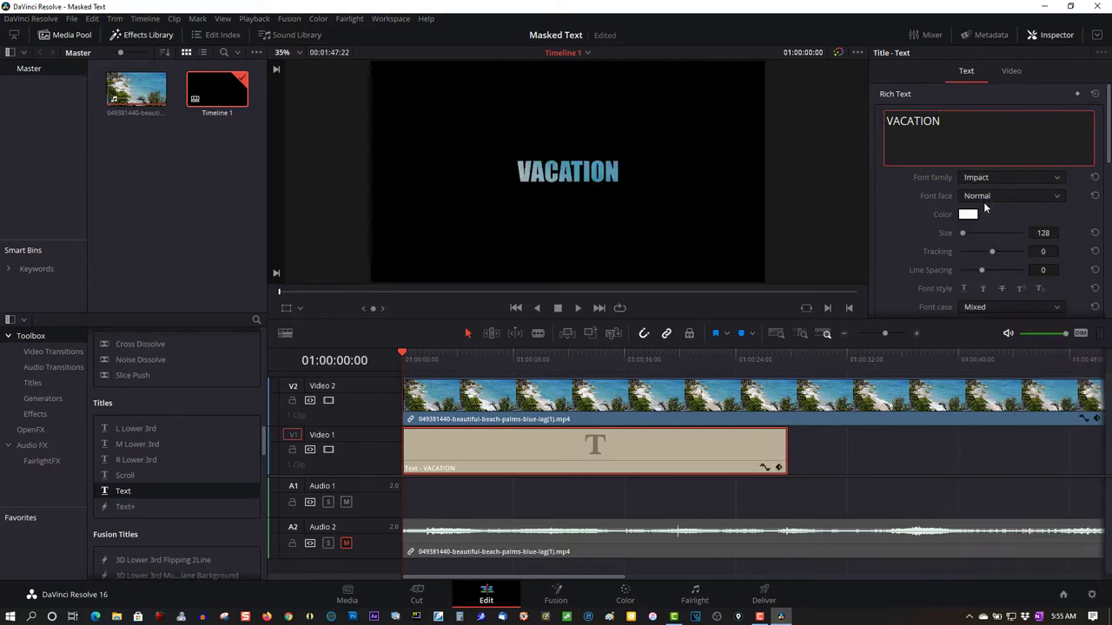
pyautogui.moveTo(964, 239); pyautogui.dragTo(969, 238)
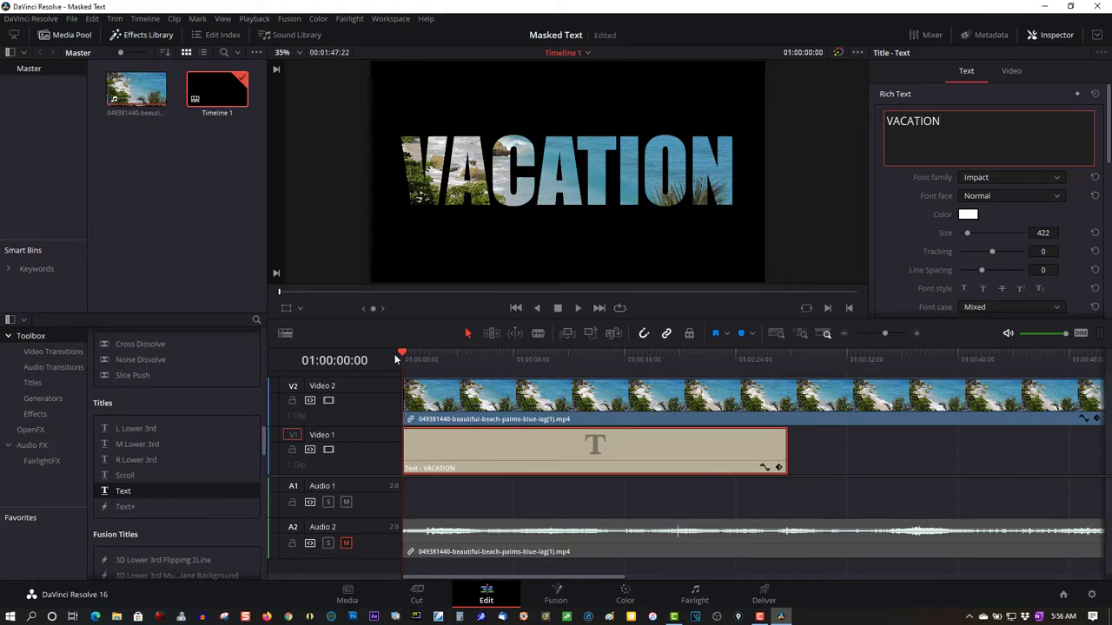
# Split the title near two seconds, split all tracks at 01:00:11:01, and delete the text after
pyautogui.moveTo(412, 355); pyautogui.dragTo(440, 356)
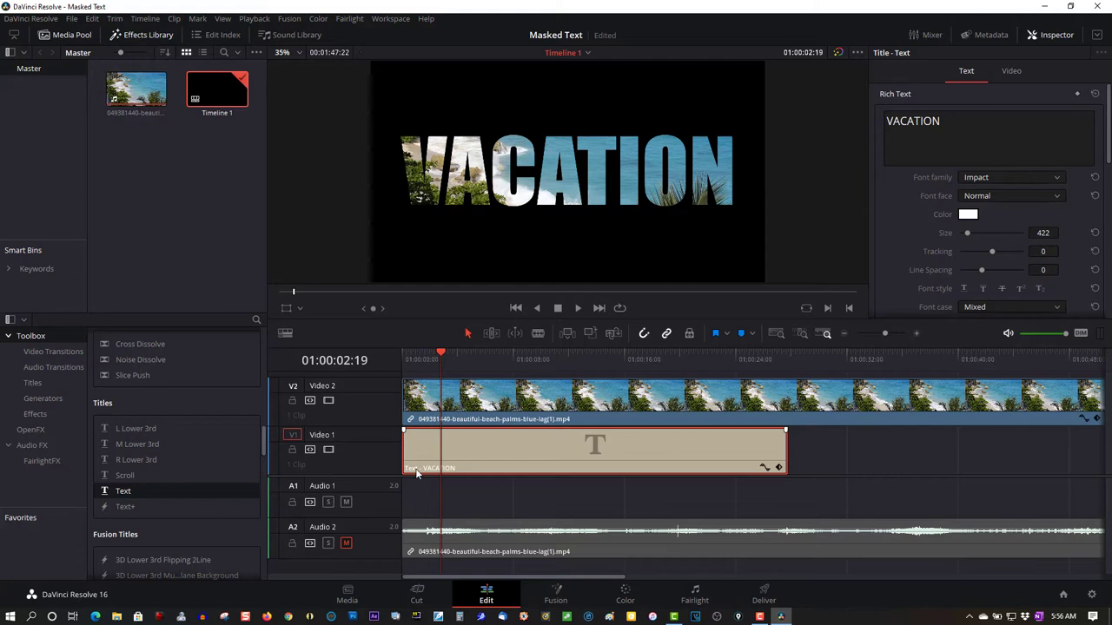
pyautogui.hotkey('ctrl', 'b')
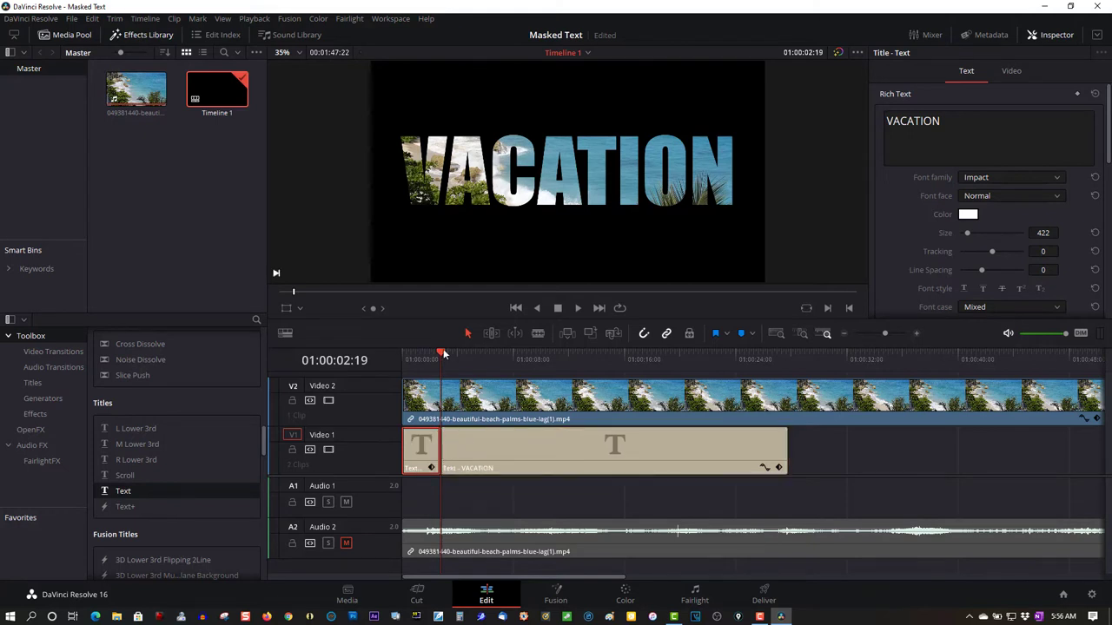
pyautogui.moveTo(441, 354); pyautogui.dragTo(557, 360)
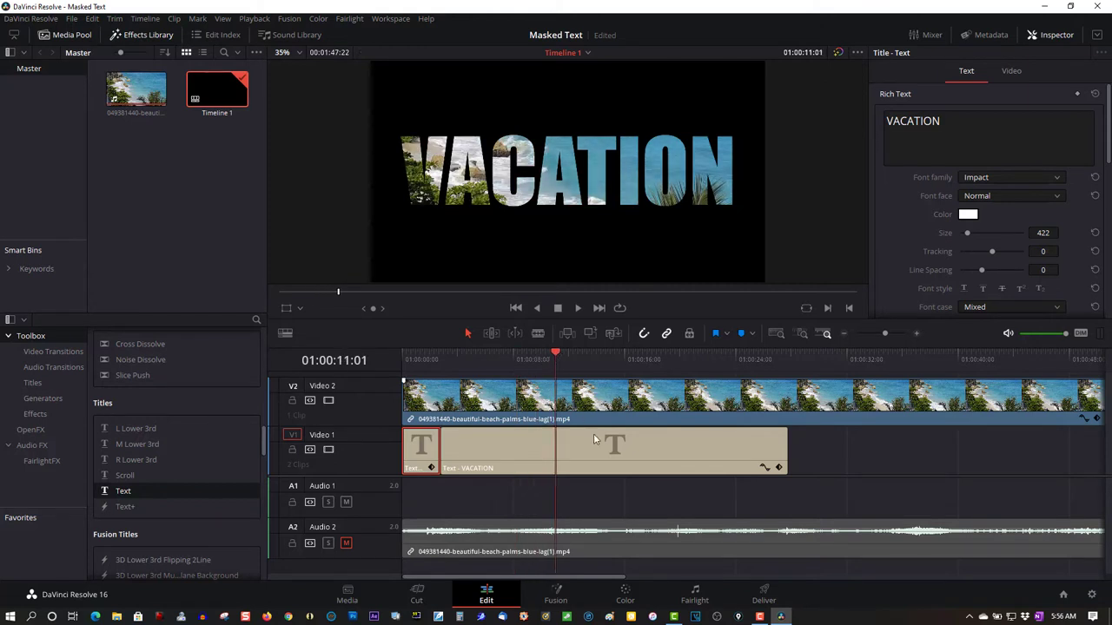
pyautogui.moveTo(603, 504); pyautogui.dragTo(576, 378)
pyautogui.hotkey('ctrl', 'b')
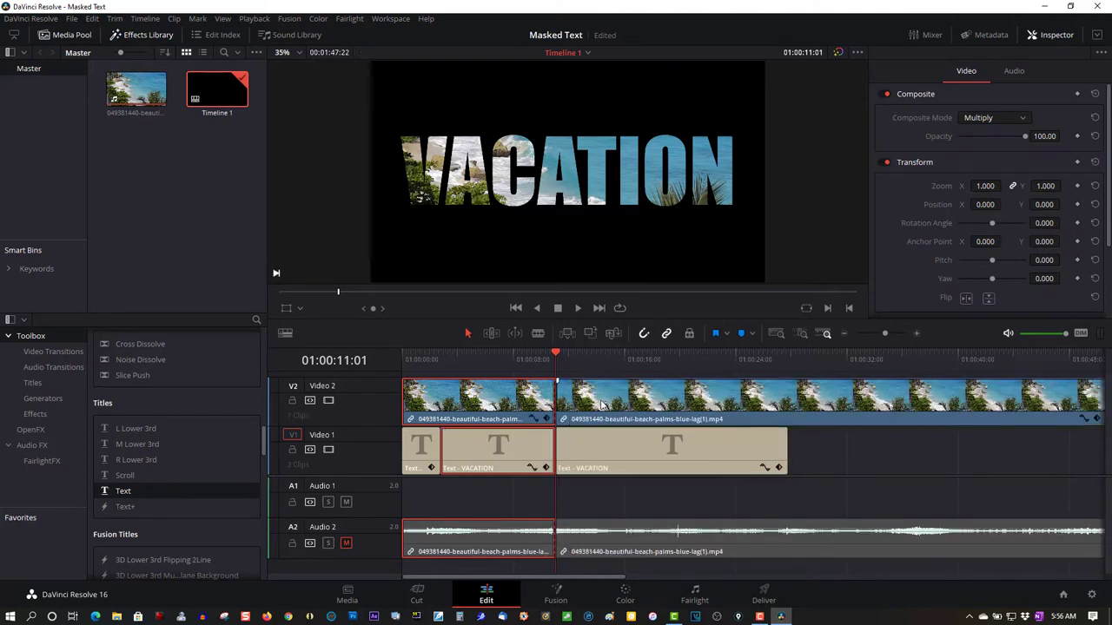
pyautogui.click(607, 461)
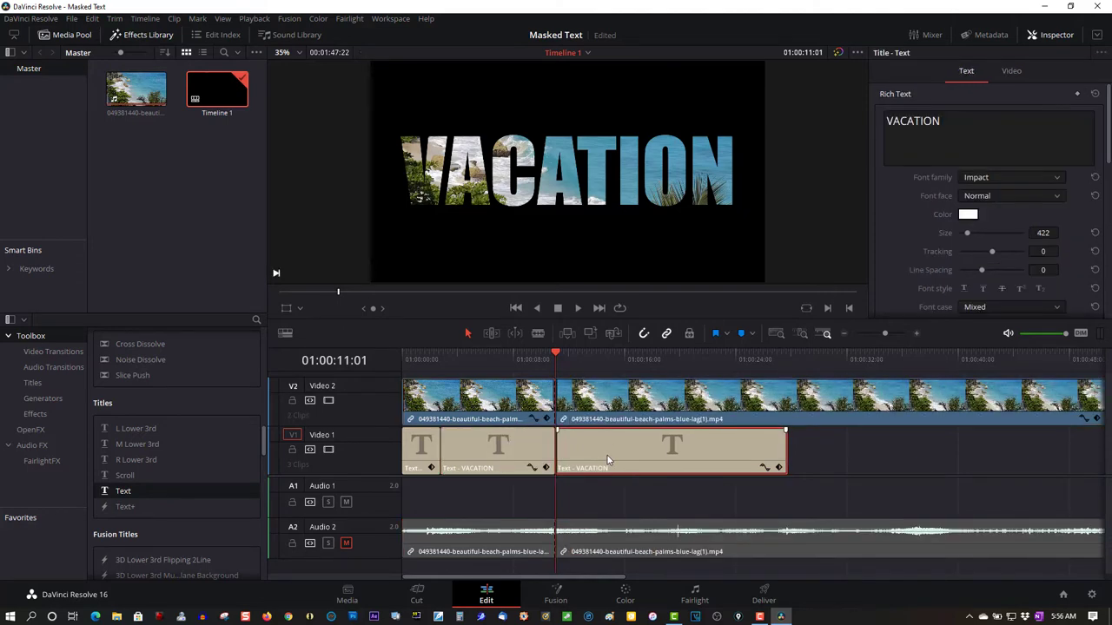
pyautogui.press('Delete')
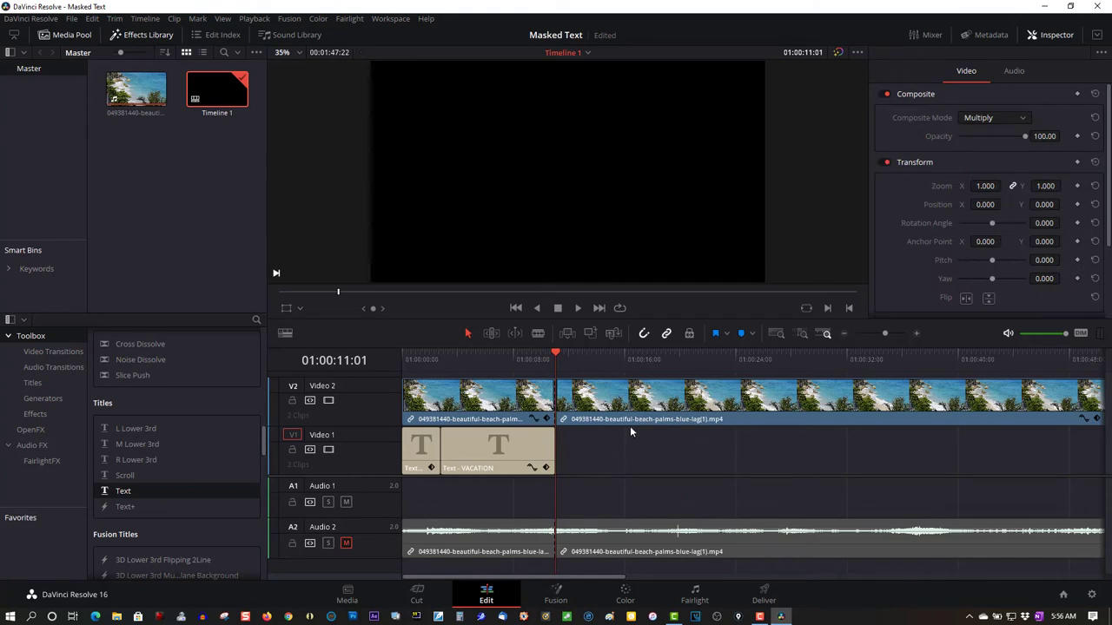
# Change the post-cut beach clip's Composite Mode from Multiply to Normal
pyautogui.click(622, 404)
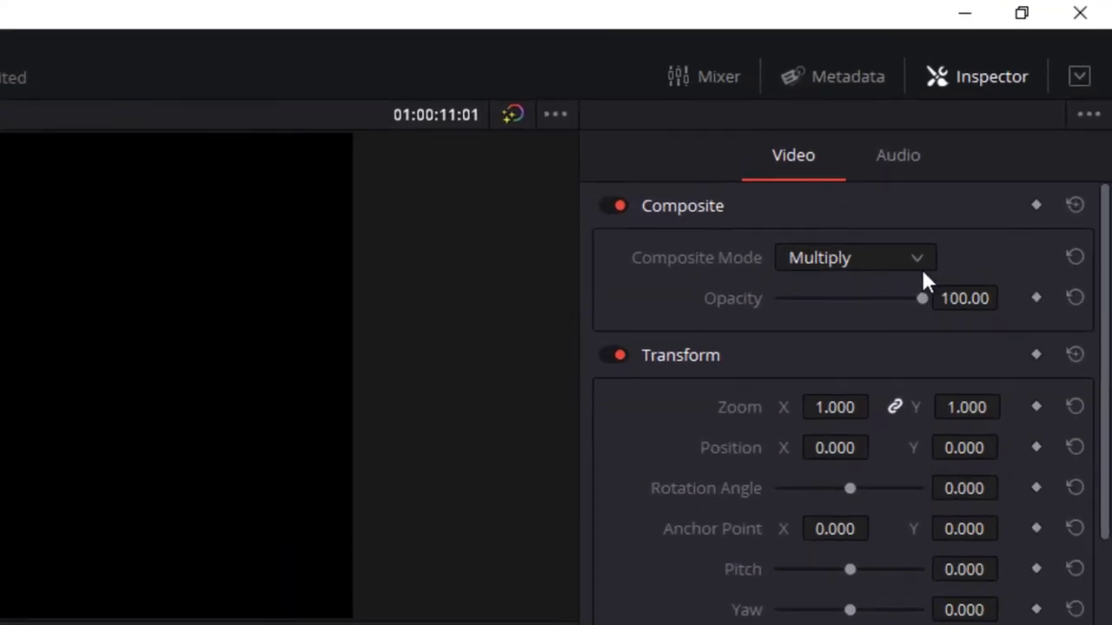
pyautogui.click(1020, 123)
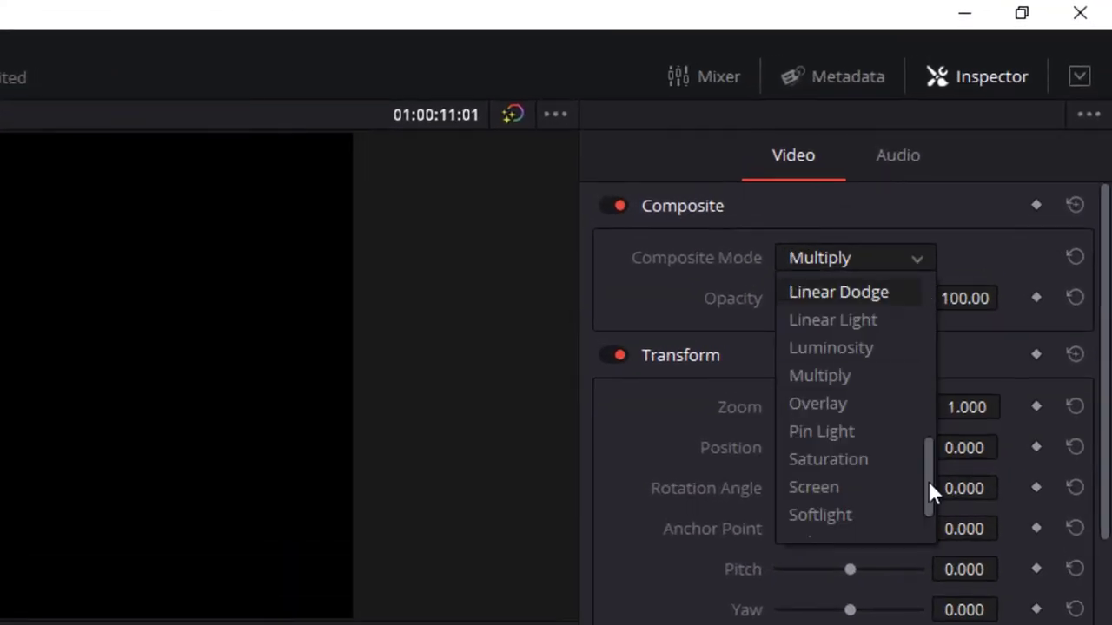
pyautogui.moveTo(927, 478); pyautogui.dragTo(907, 304)
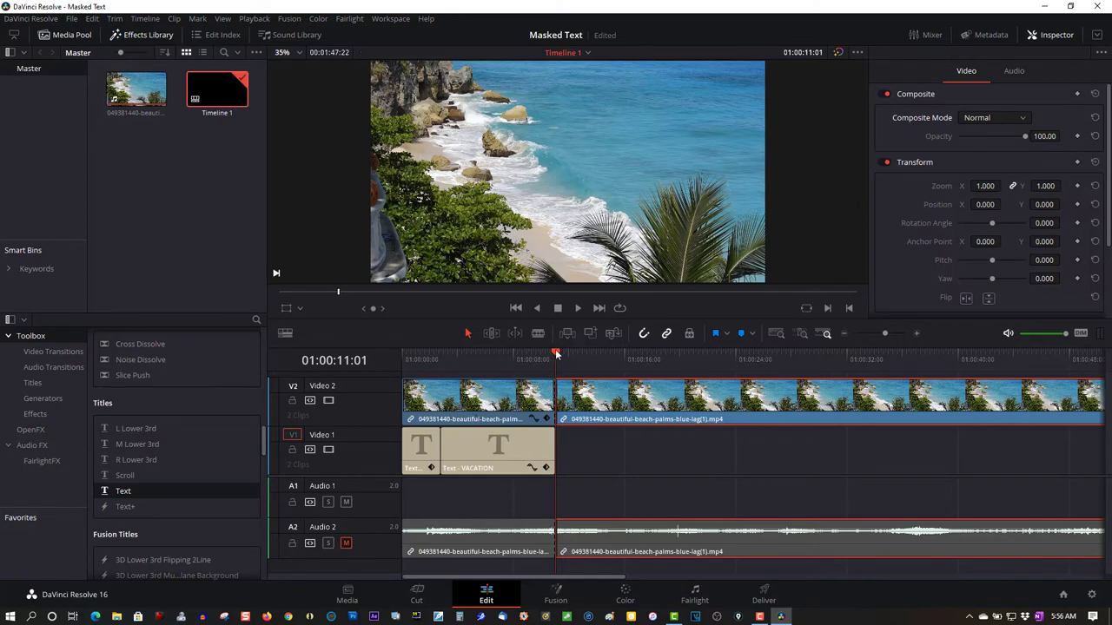
# Enable Dynamic Zoom in the Video properties of the VACATION text clip
pyautogui.moveTo(548, 358); pyautogui.dragTo(440, 358)
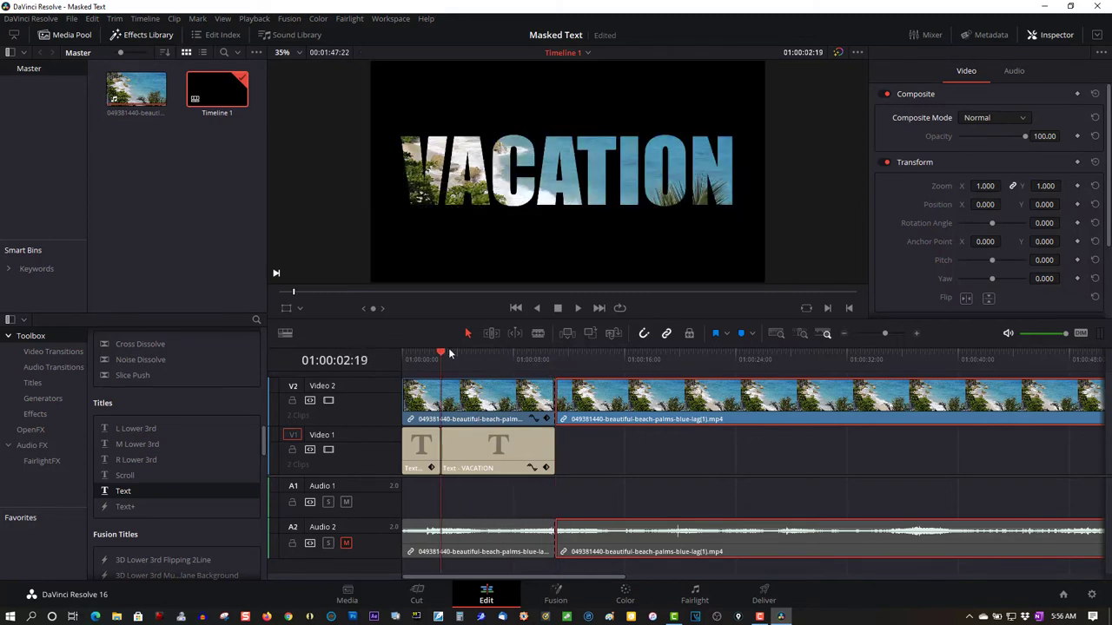
pyautogui.click(484, 450)
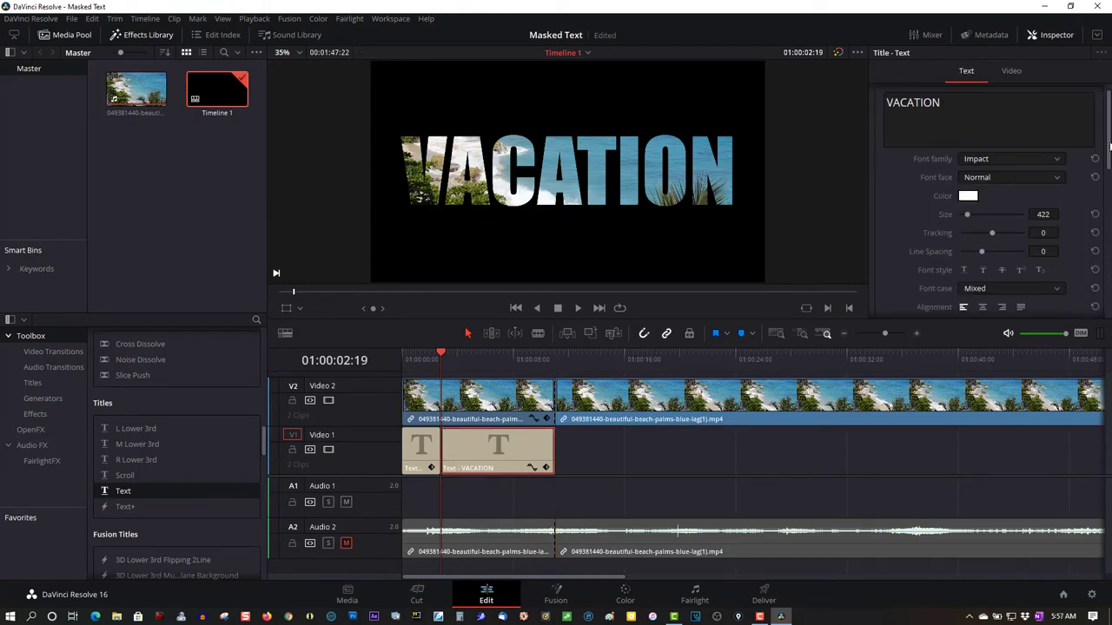
pyautogui.scroll(-2, 1109, 133)
pyautogui.scroll(2, 1108, 133)
pyautogui.click(1009, 72)
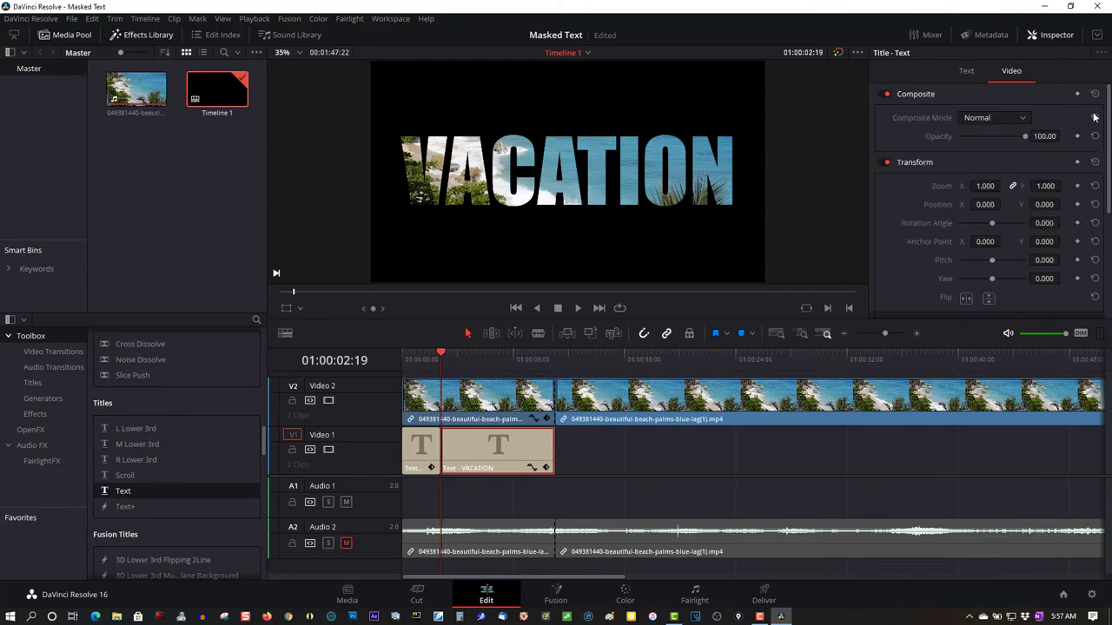
pyautogui.scroll(-7, 1108, 131)
pyautogui.scroll(-3, 1003, 267)
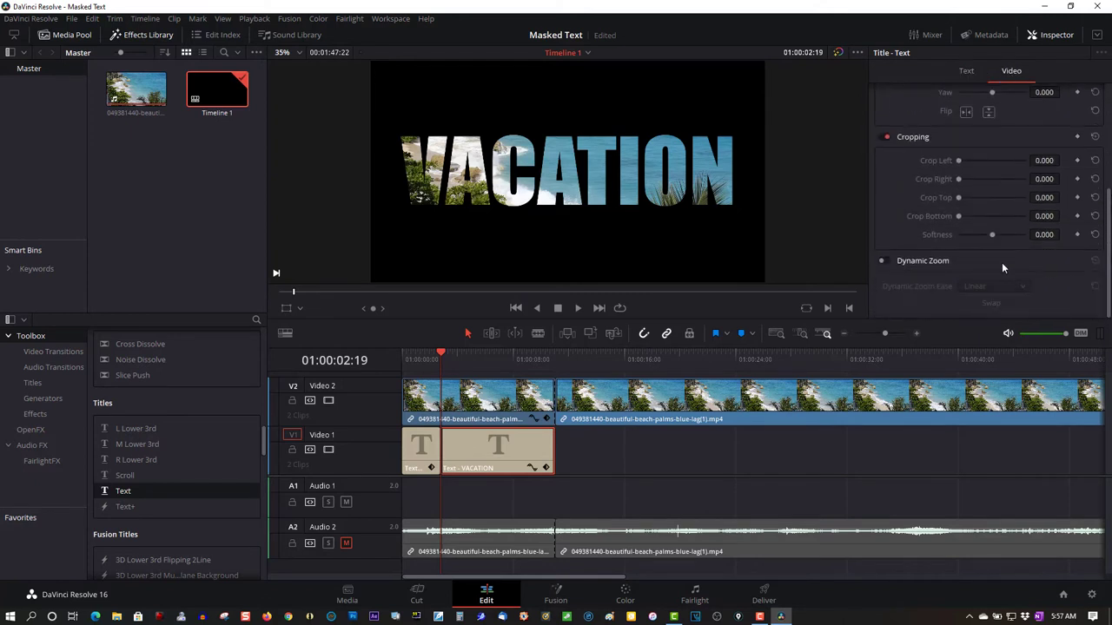
pyautogui.click(888, 262)
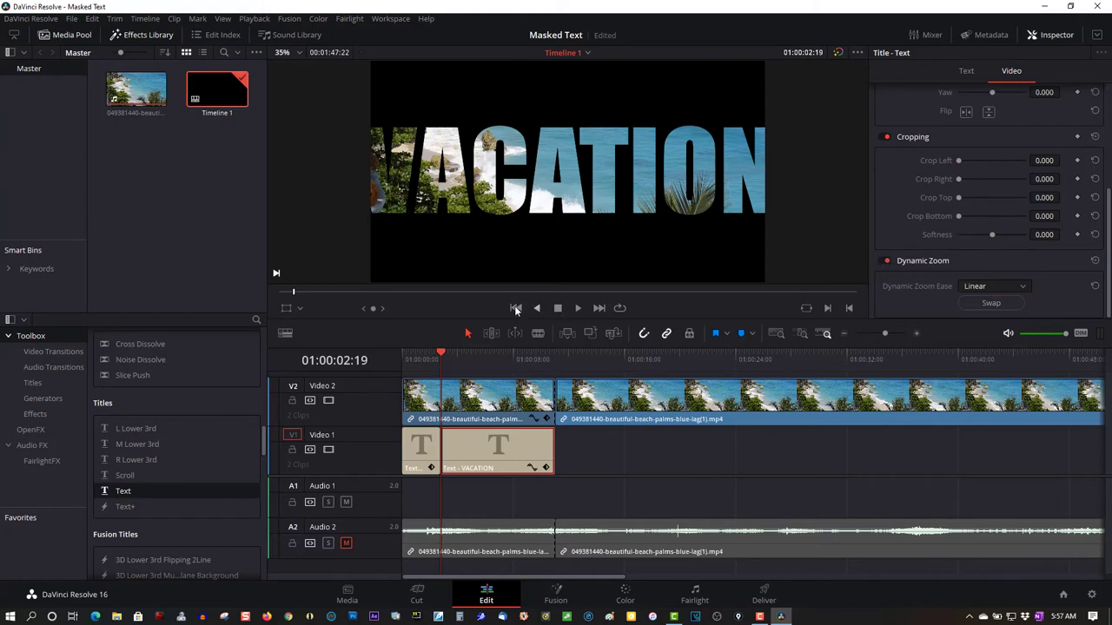
# Set the Dynamic Zoom end box tight around the letters CA and the start box to full frame
pyautogui.click(296, 315)
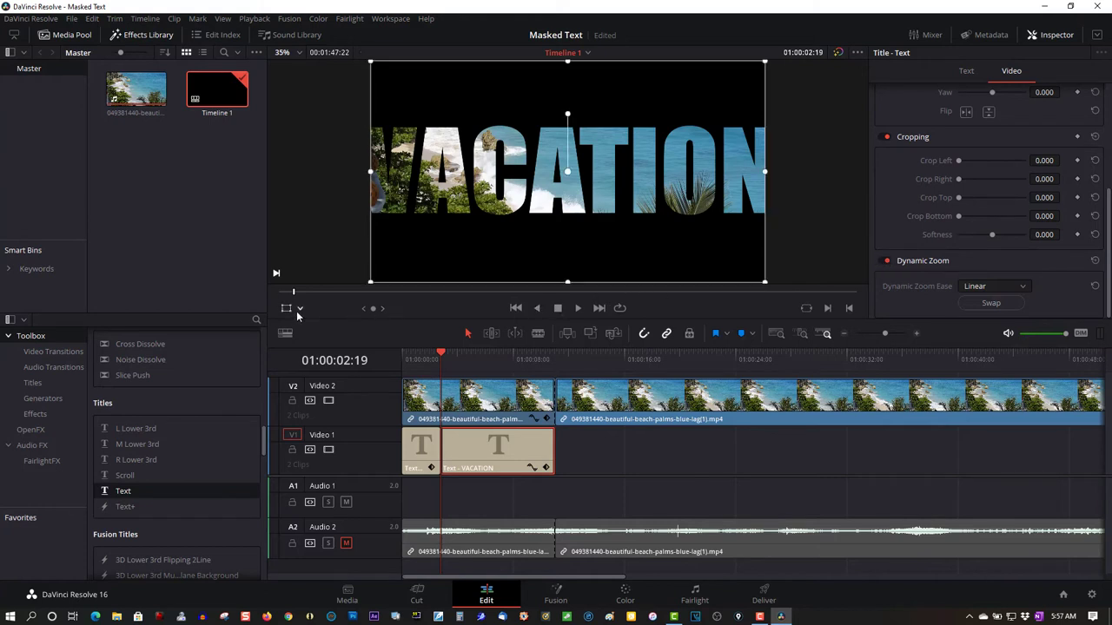
pyautogui.click(299, 310)
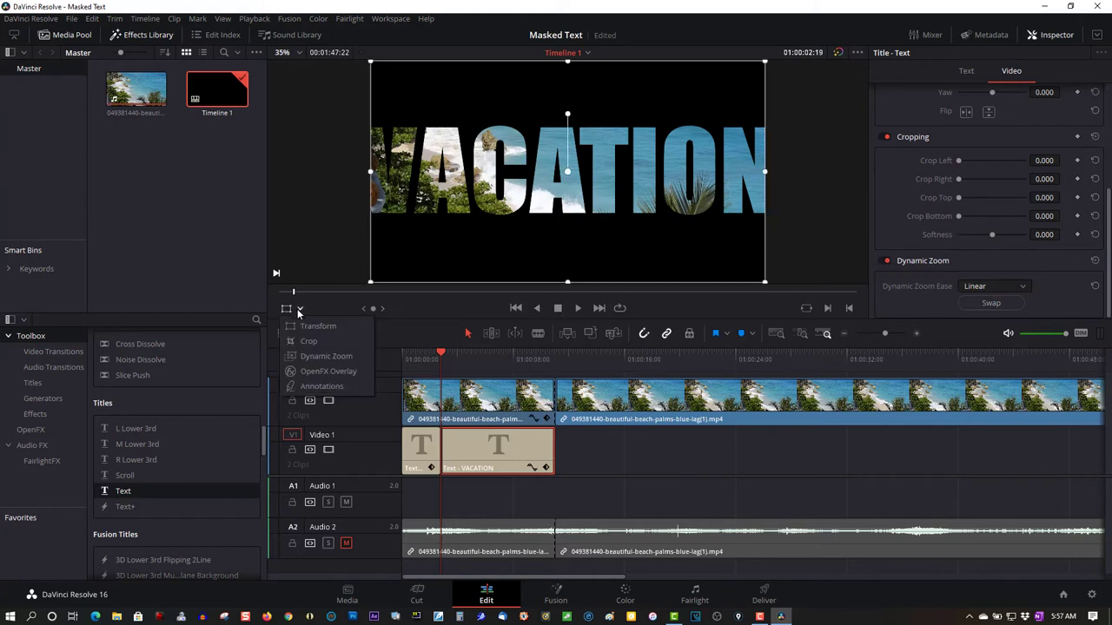
pyautogui.click(309, 357)
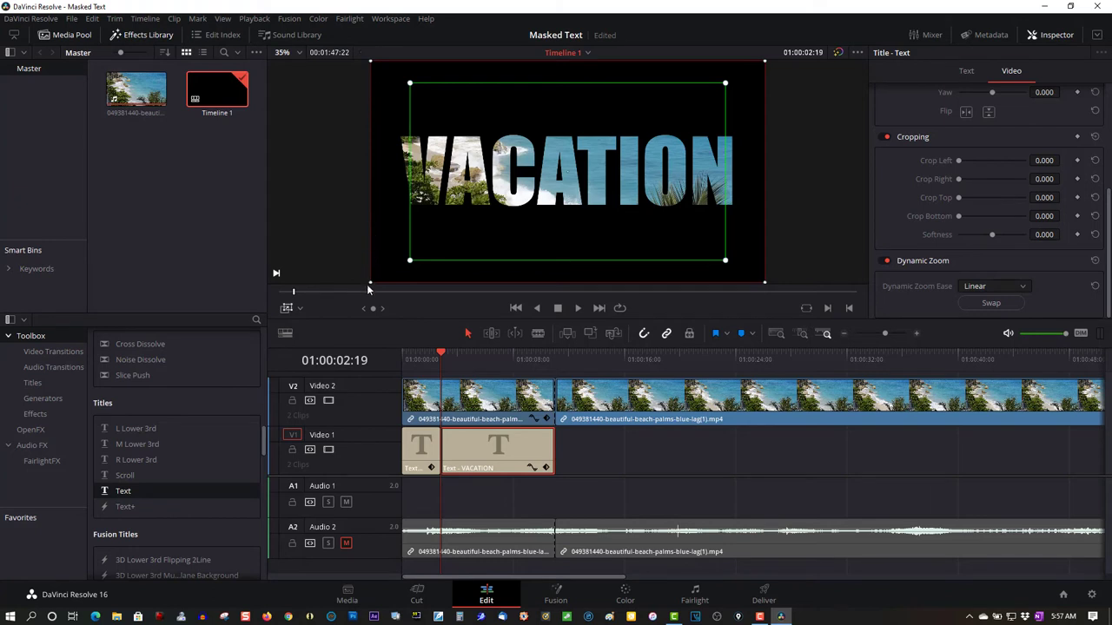
pyautogui.moveTo(371, 284); pyautogui.dragTo(563, 181)
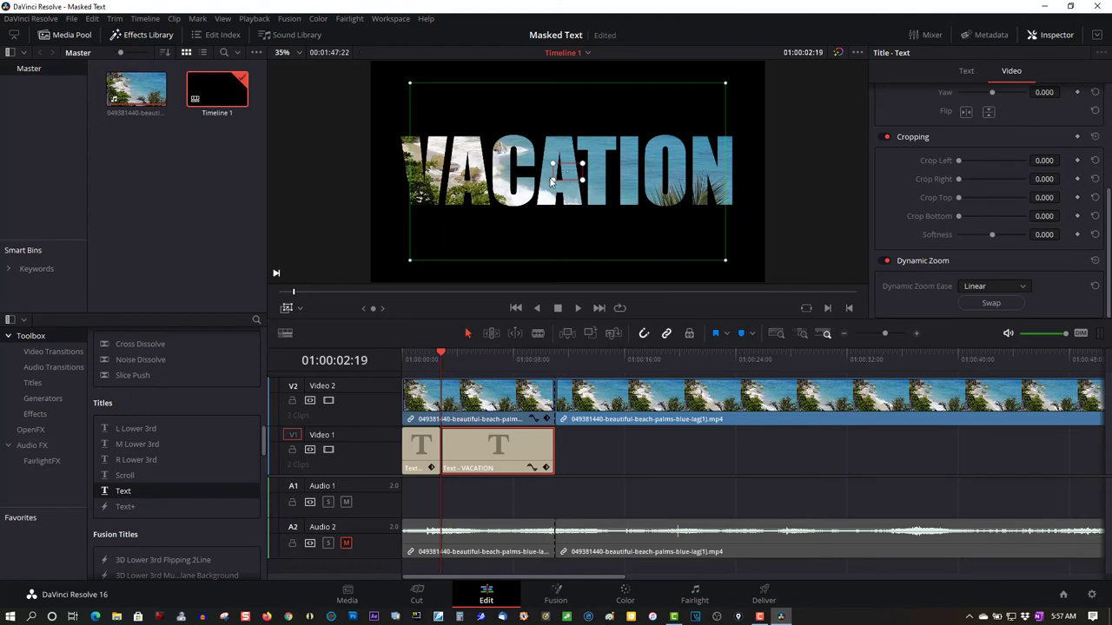
pyautogui.moveTo(553, 180); pyautogui.dragTo(561, 177)
pyautogui.moveTo(440, 354); pyautogui.dragTo(402, 354)
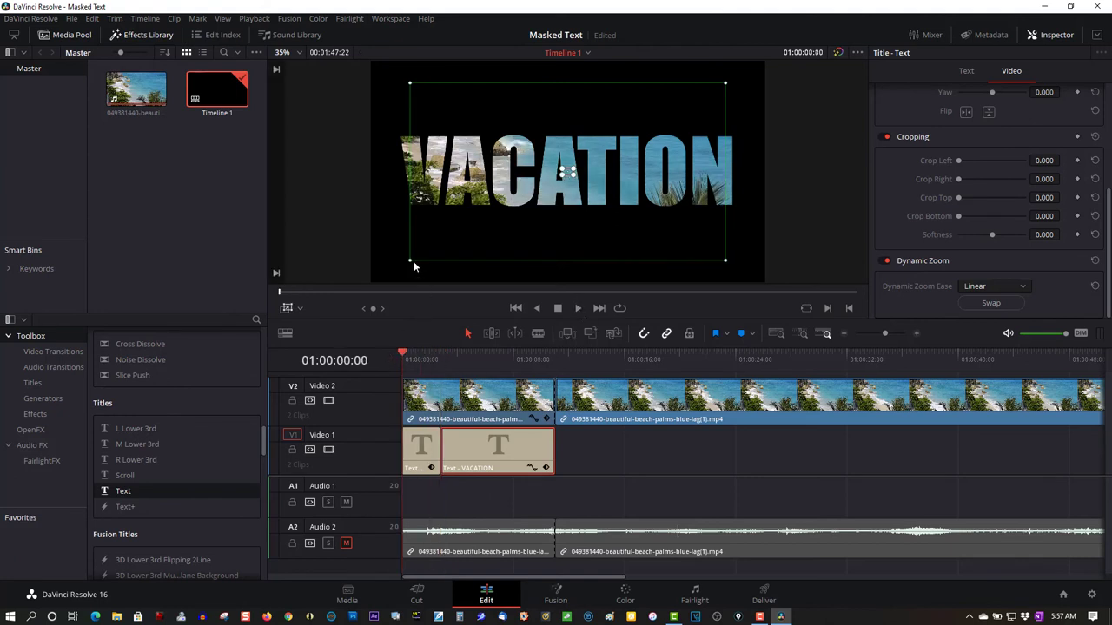
pyautogui.moveTo(410, 266); pyautogui.dragTo(376, 287)
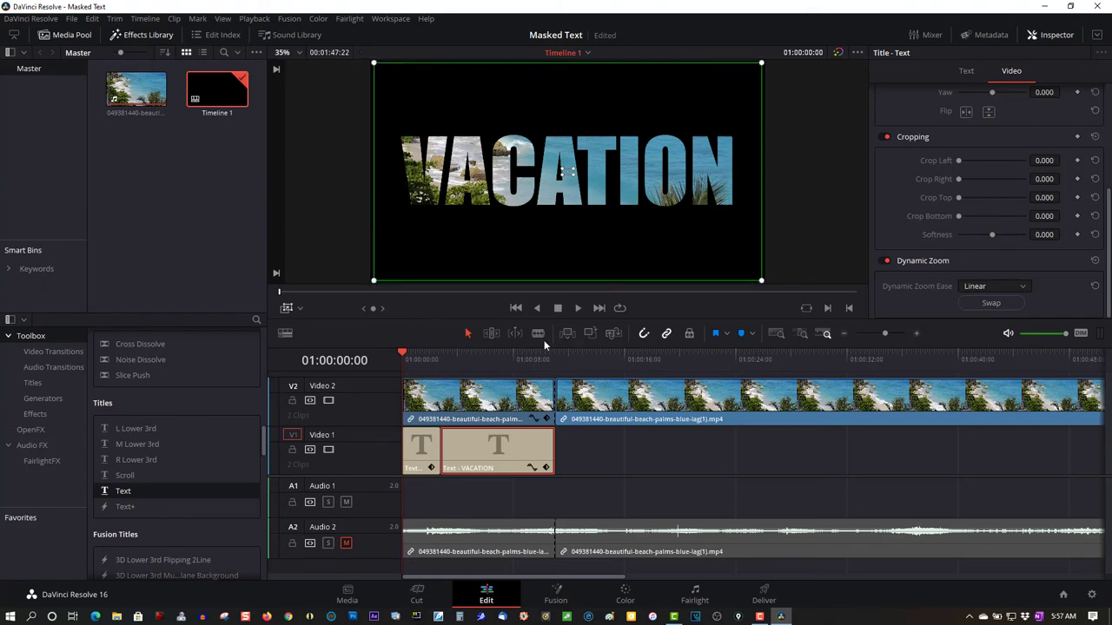
# Play the edit through the text zoom and stop on the full beach footage past the cut
pyautogui.click(578, 308)
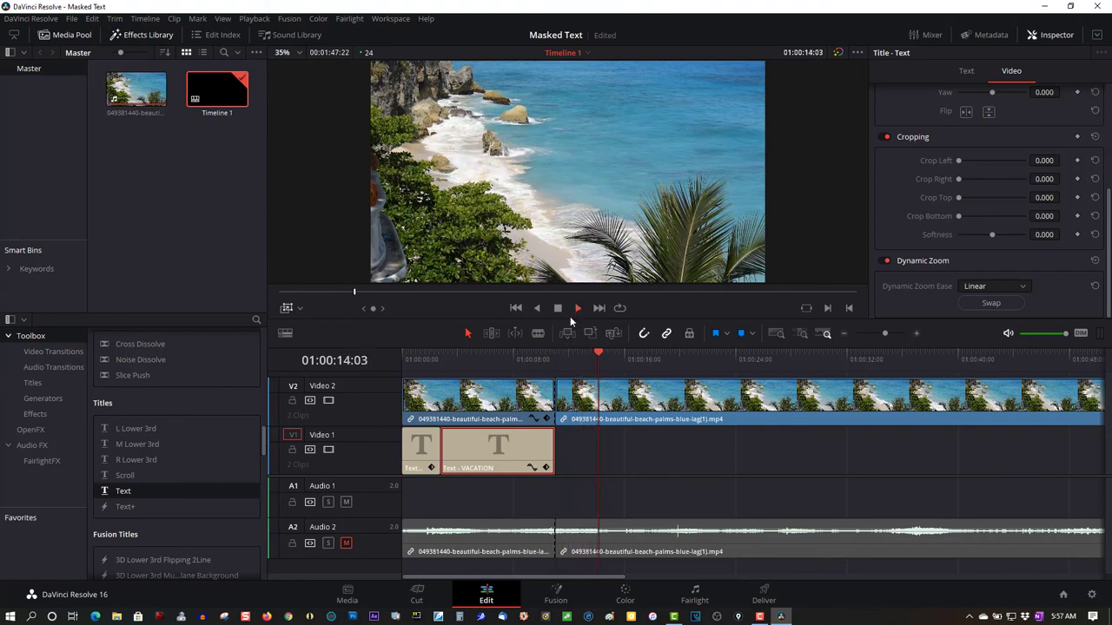
pyautogui.click(557, 309)
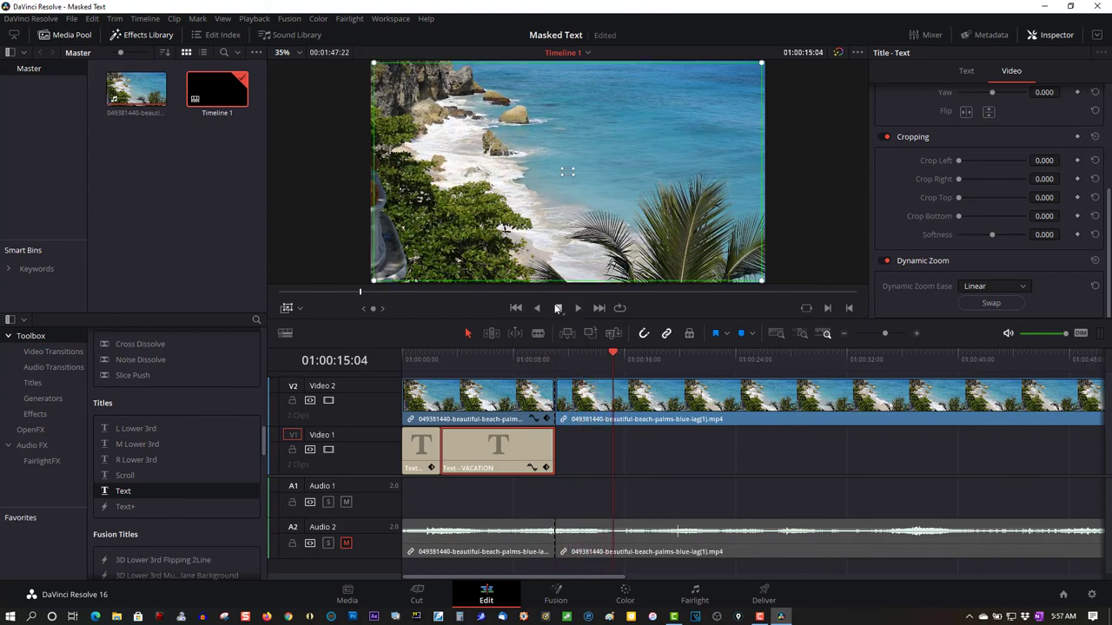